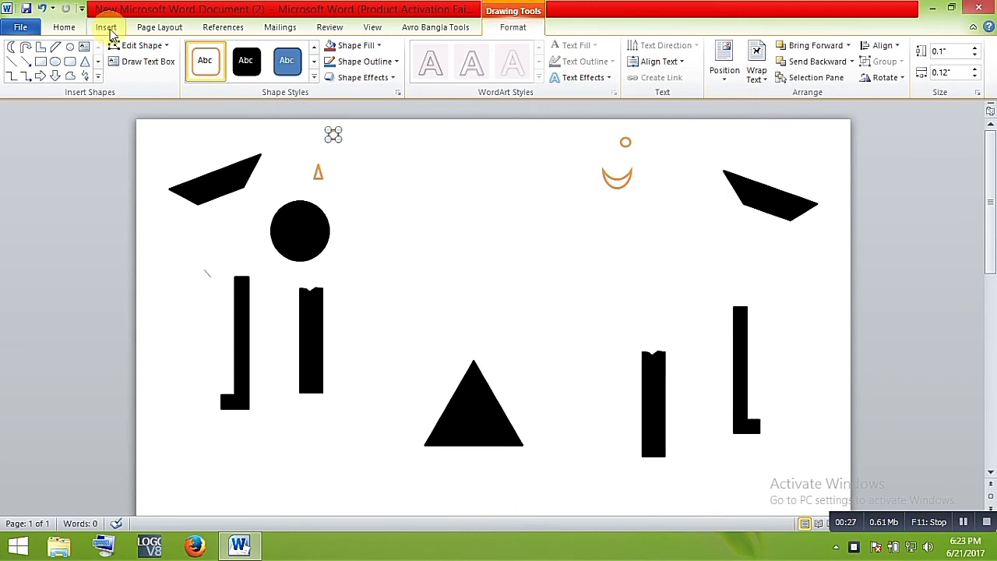
click(110, 29)
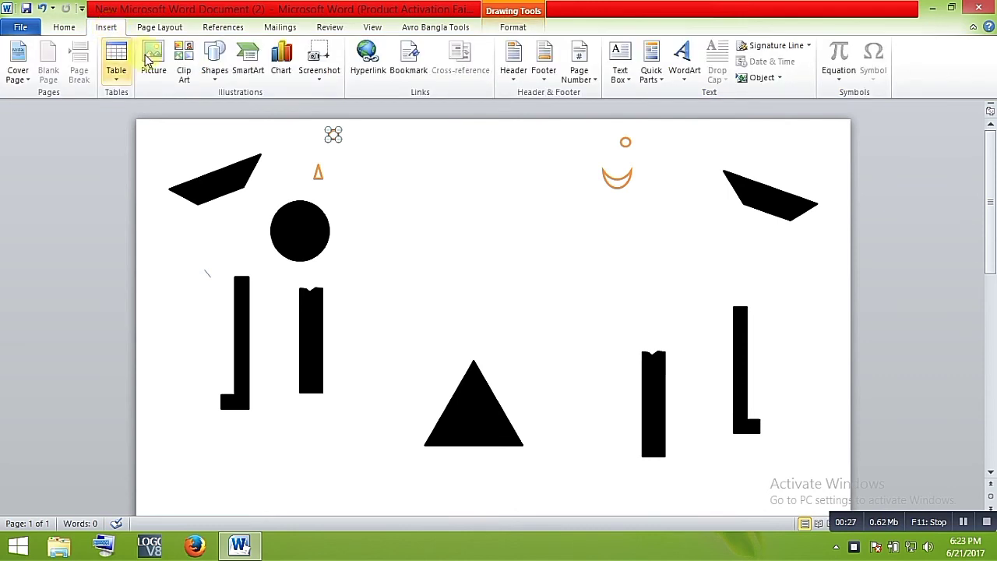
click(215, 62)
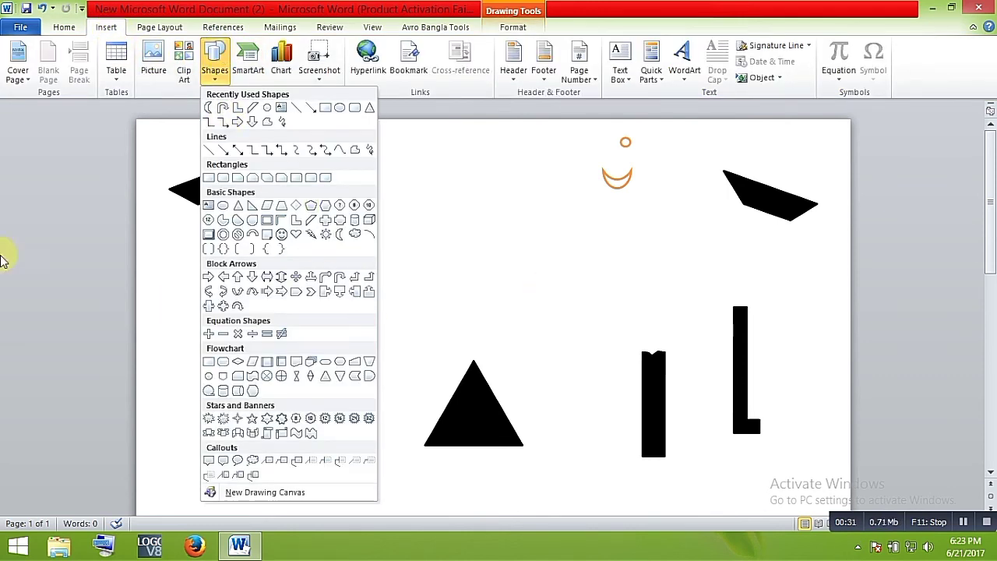
click(484, 250)
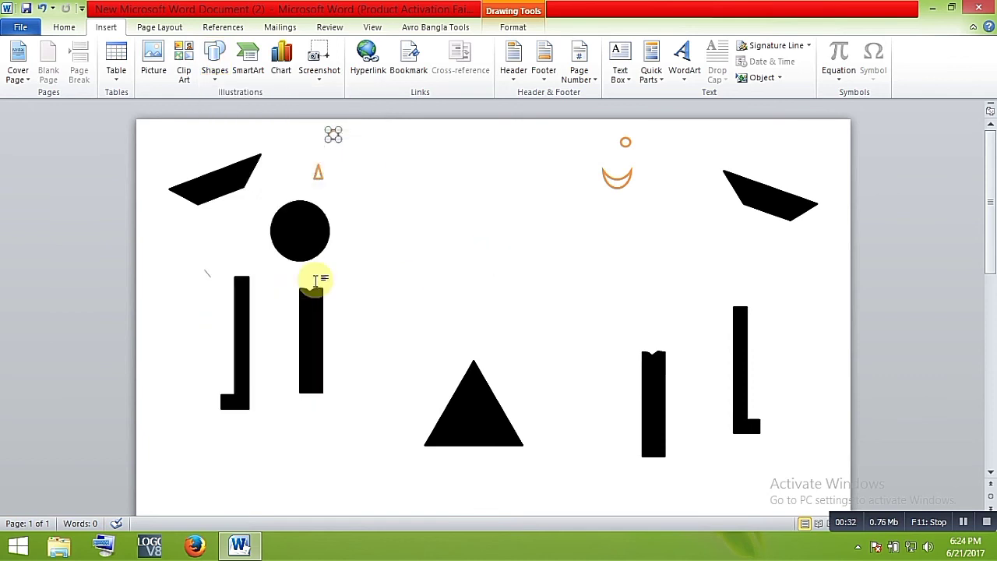
click(290, 232)
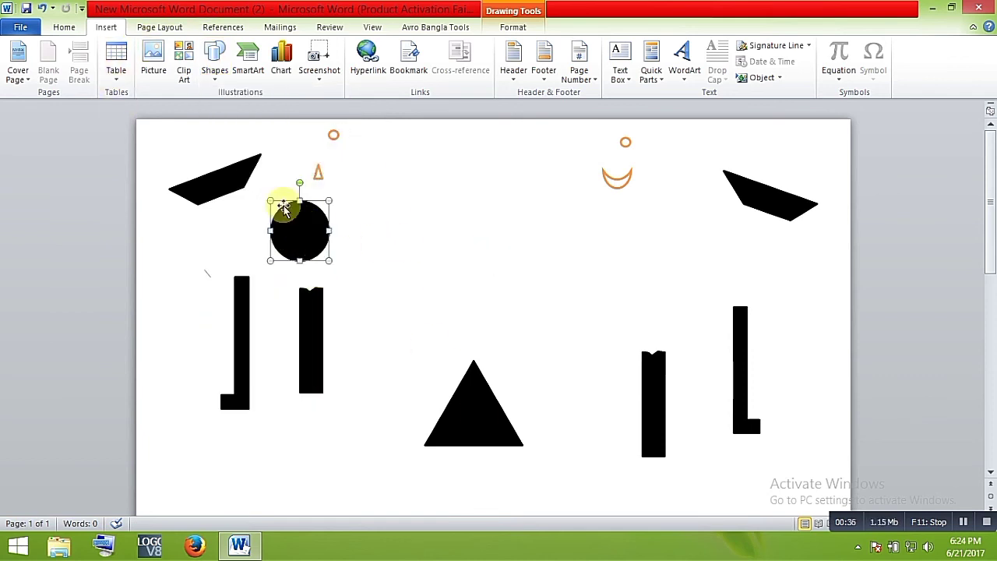
click(230, 186)
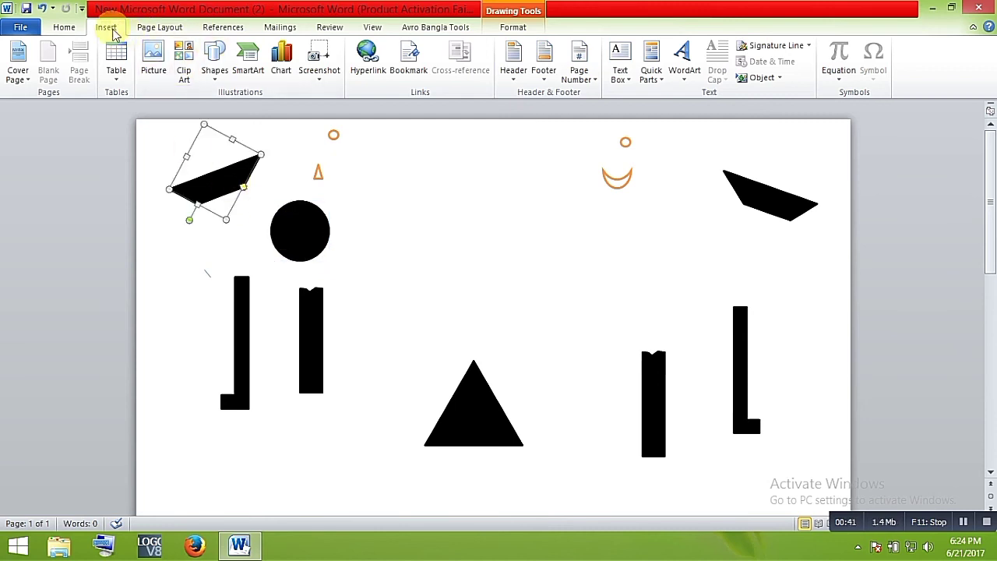
click(215, 60)
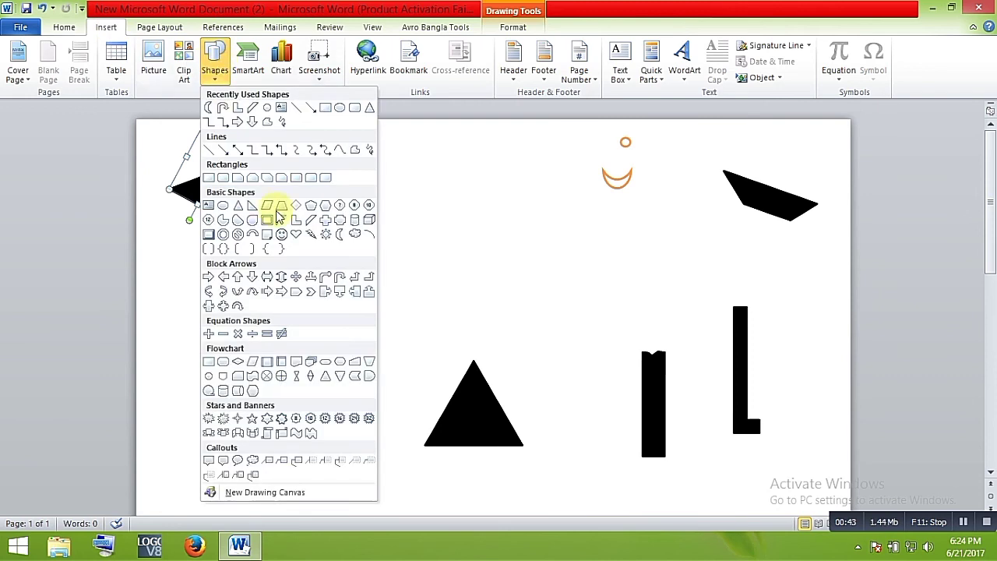
click(300, 110)
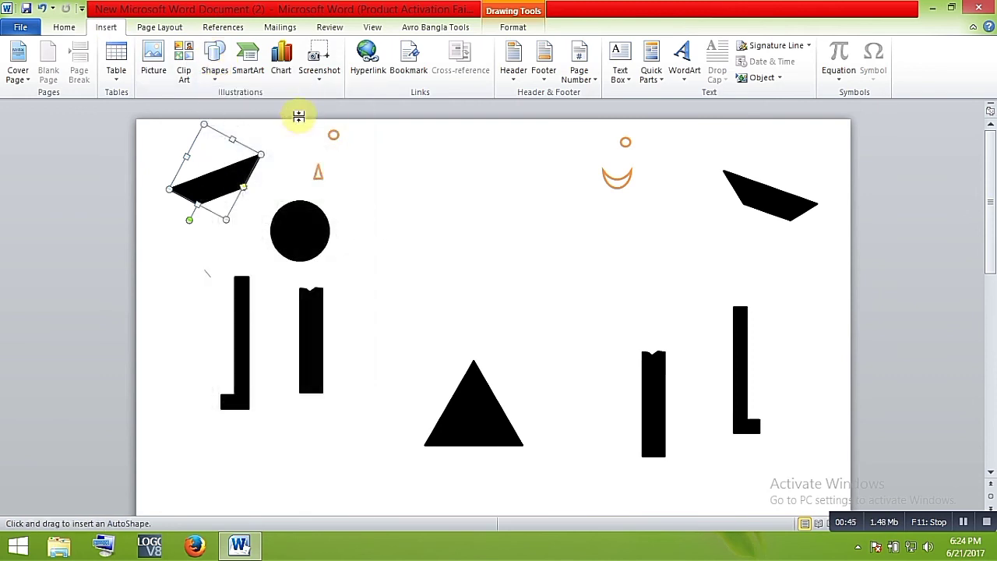
drag(404, 164, 490, 249)
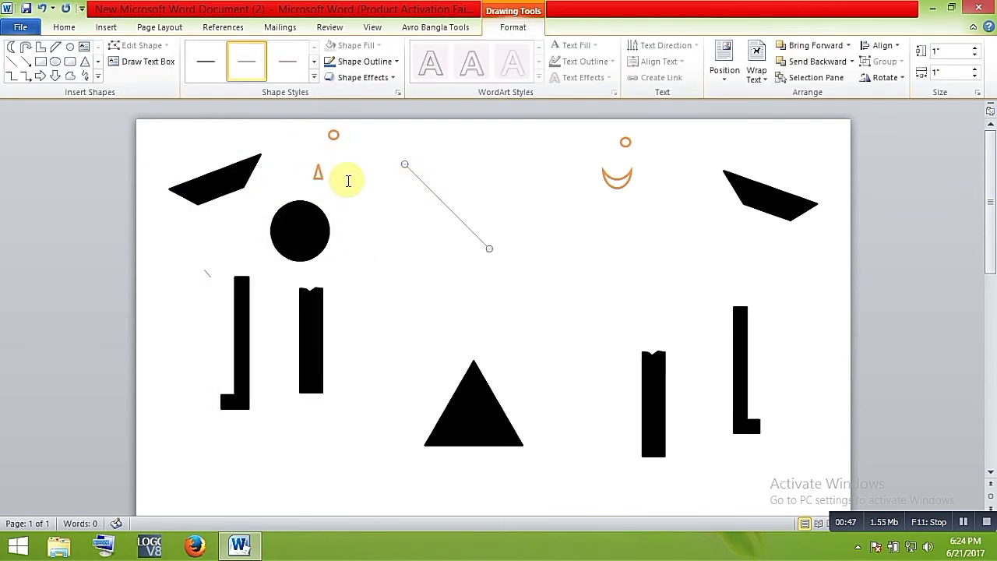
key(Delete)
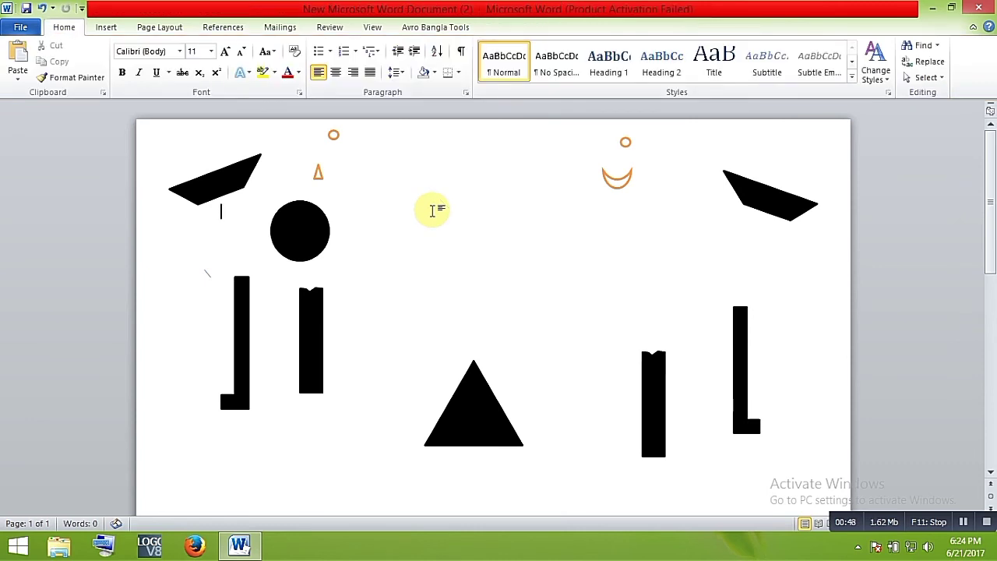
Step: Move the large black circle to the upper centre of the page to serve as the figure's head
click(324, 232)
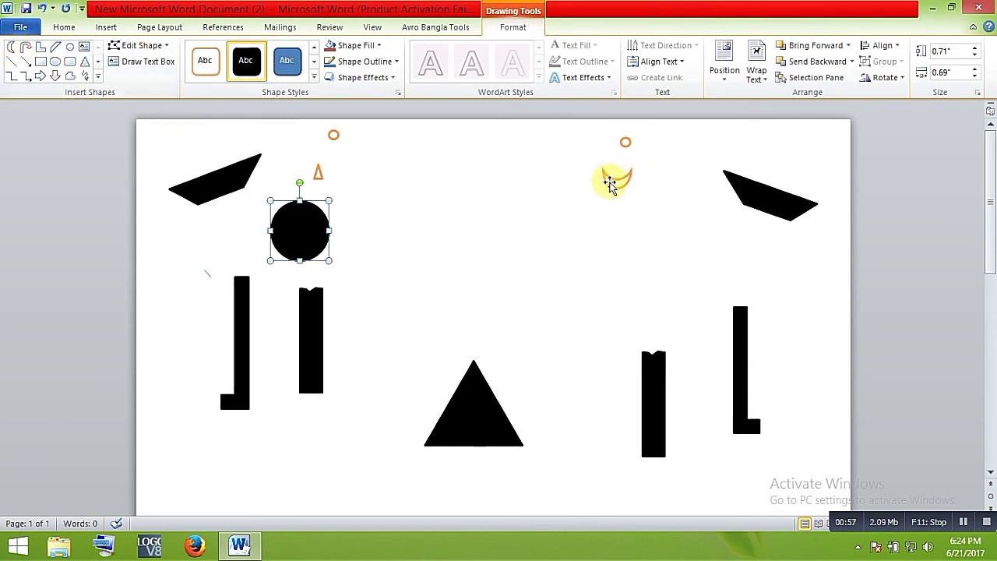
click(77, 47)
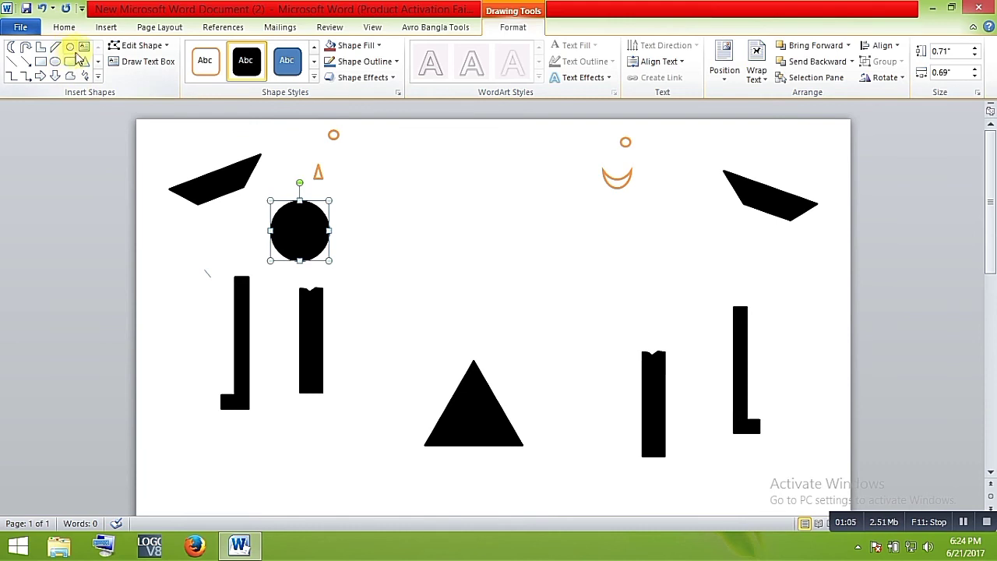
click(296, 224)
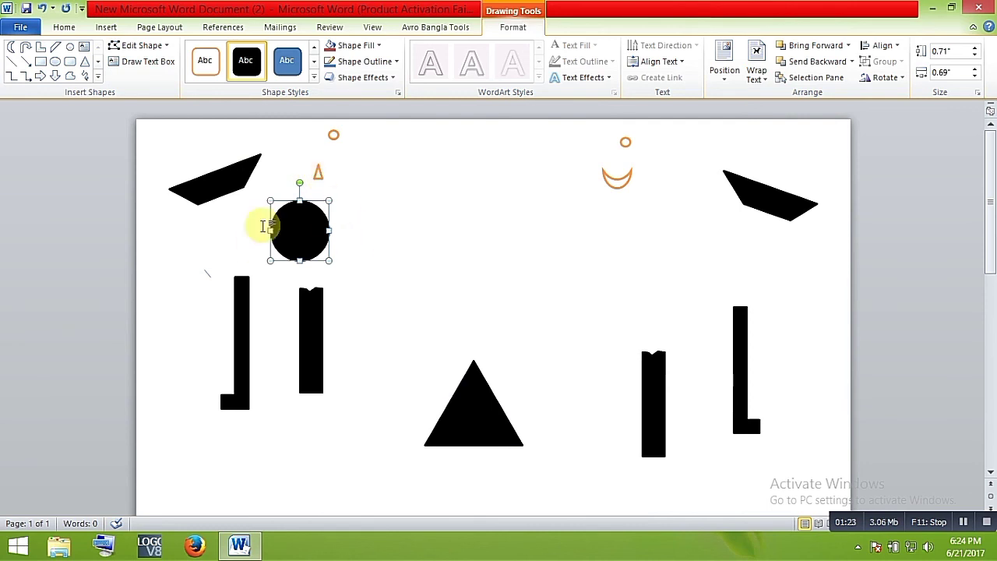
drag(302, 216, 468, 201)
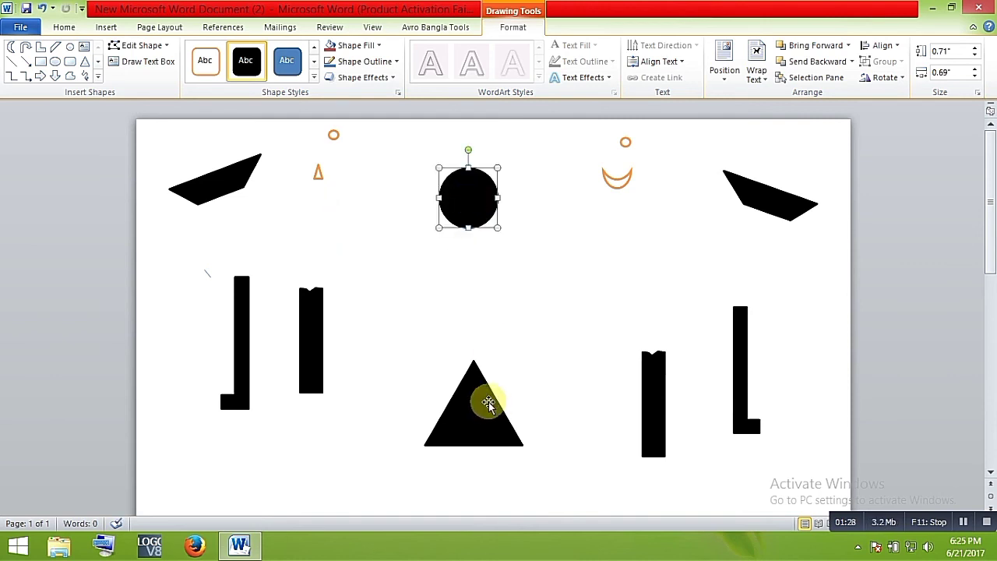
Step: Move the black triangle directly beneath the head circle as the body, with its apex touching the circle
click(480, 415)
drag(477, 412, 473, 281)
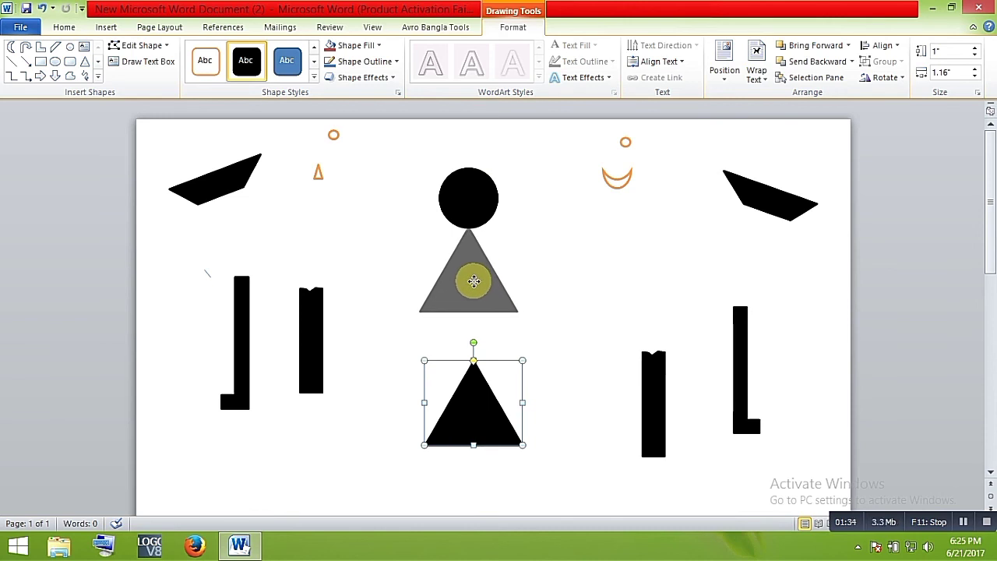
drag(473, 282, 474, 282)
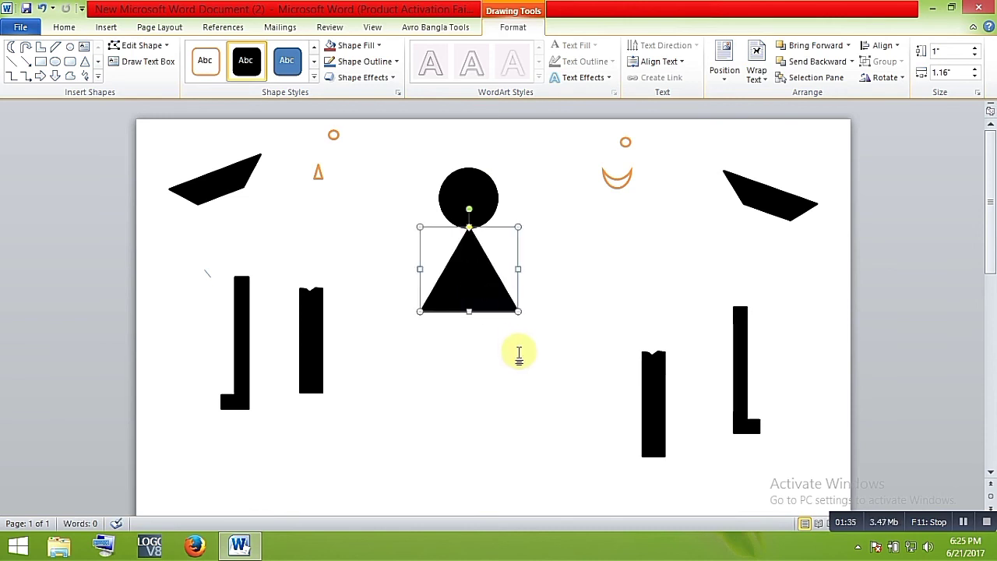
Step: Attach the two black slanted shapes to both sides of the triangle's apex as outstretched arms
click(238, 179)
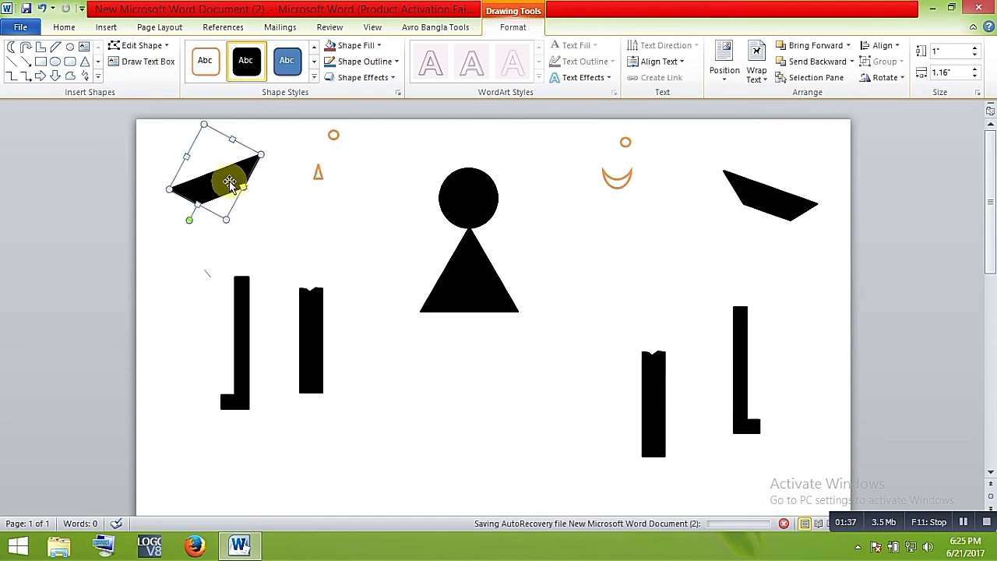
drag(228, 181, 433, 252)
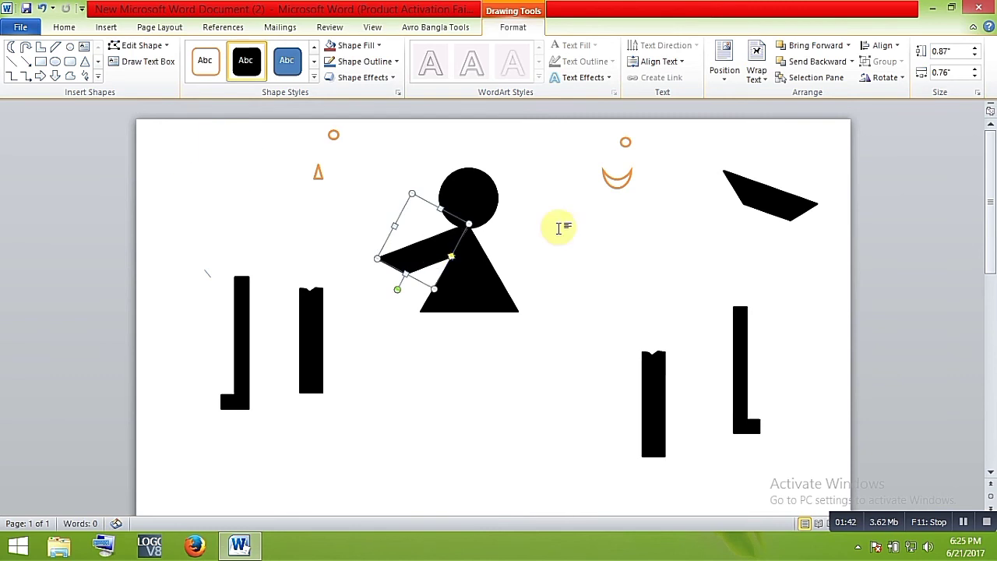
click(774, 195)
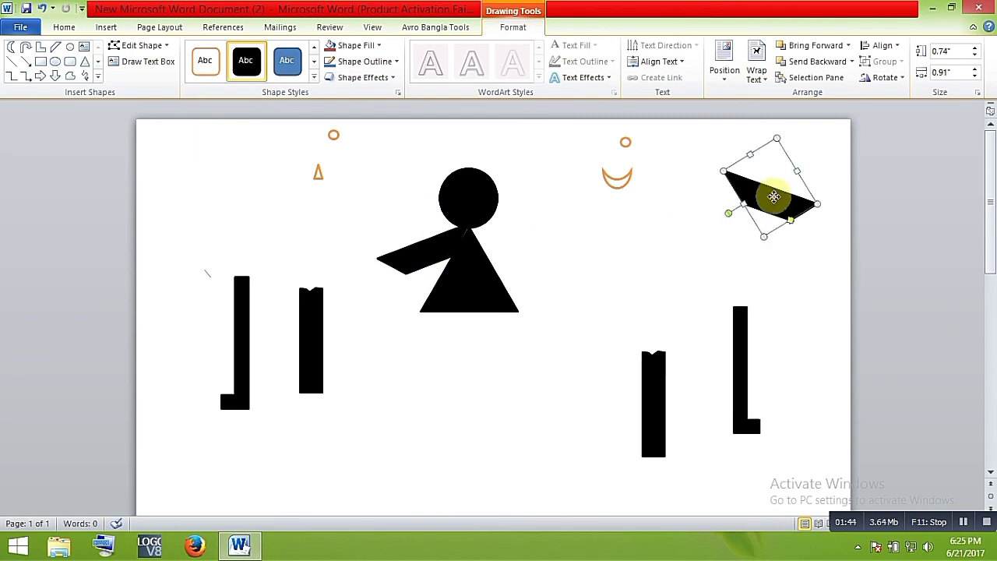
drag(773, 196, 518, 255)
click(442, 248)
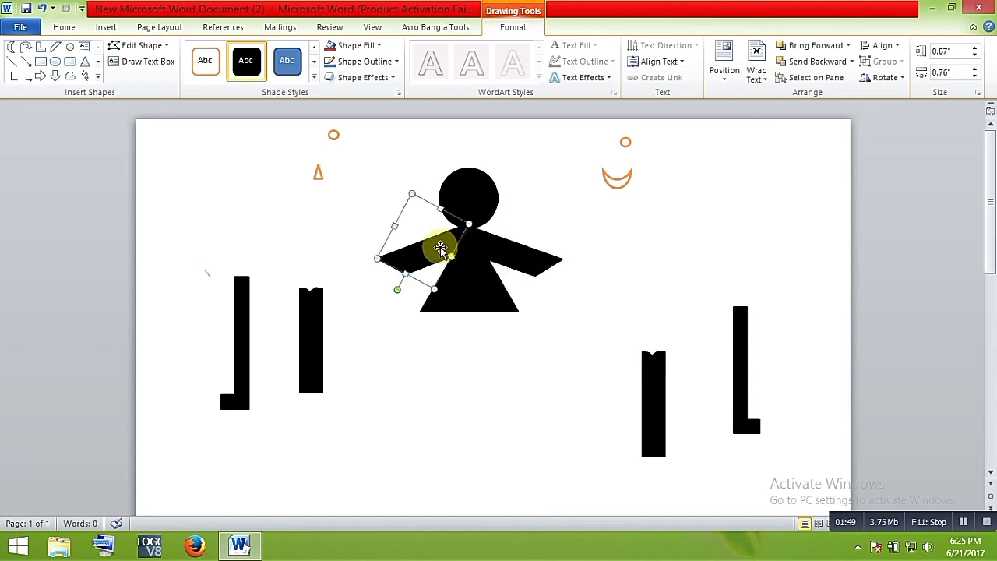
drag(444, 248, 448, 249)
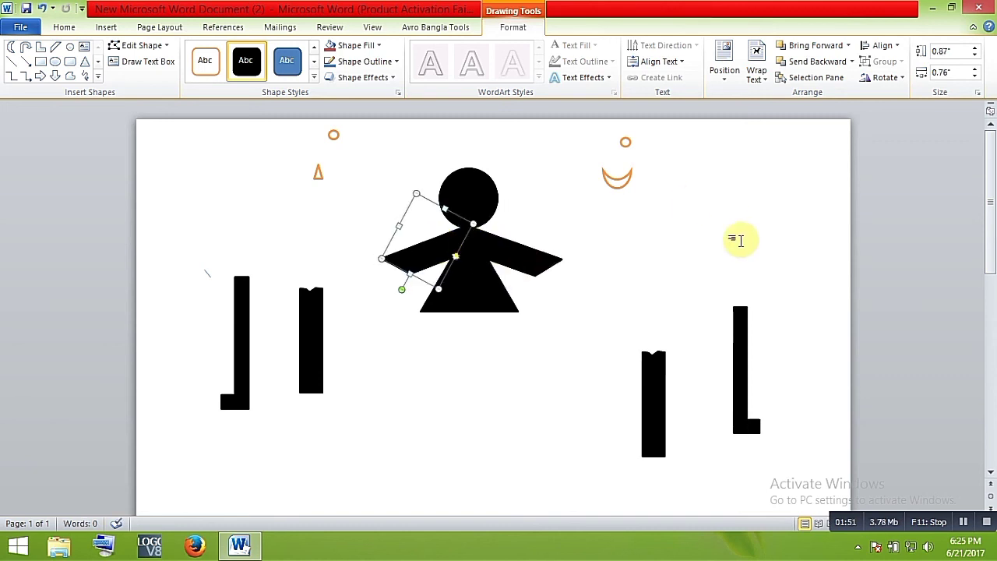
click(712, 292)
Step: Place the two black vertical bars side by side under the triangle's base as legs
click(653, 403)
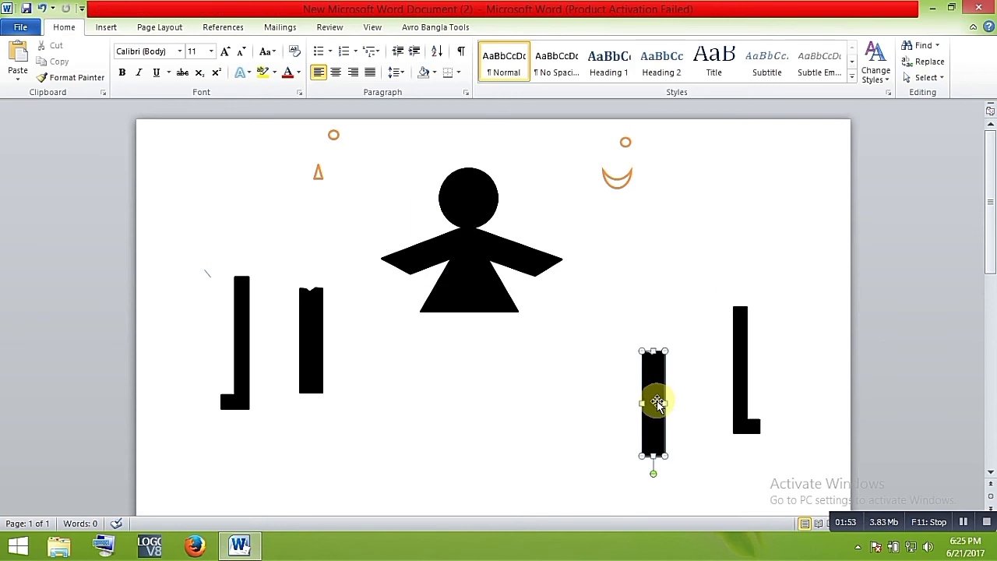
drag(658, 404, 497, 357)
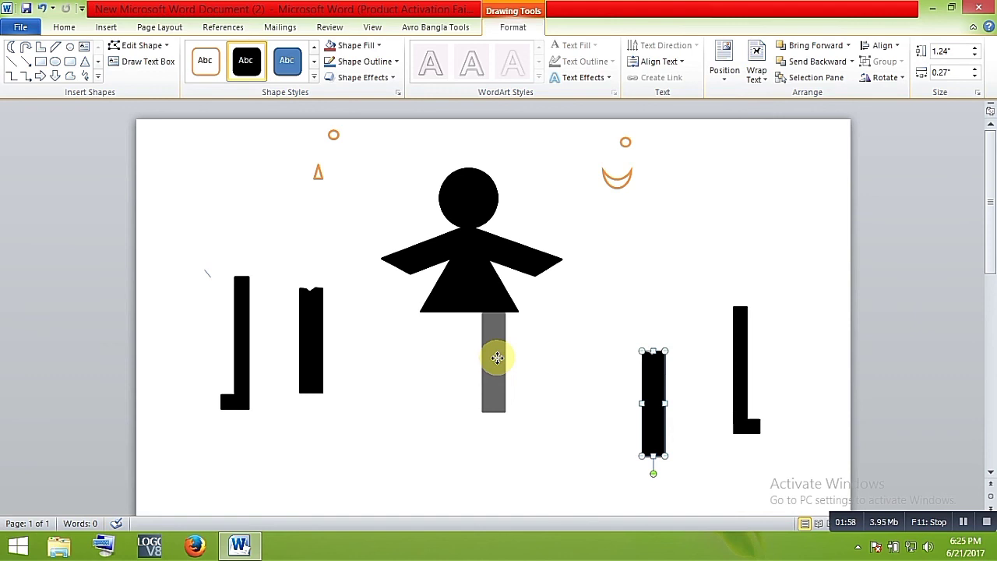
drag(497, 357, 497, 358)
click(318, 328)
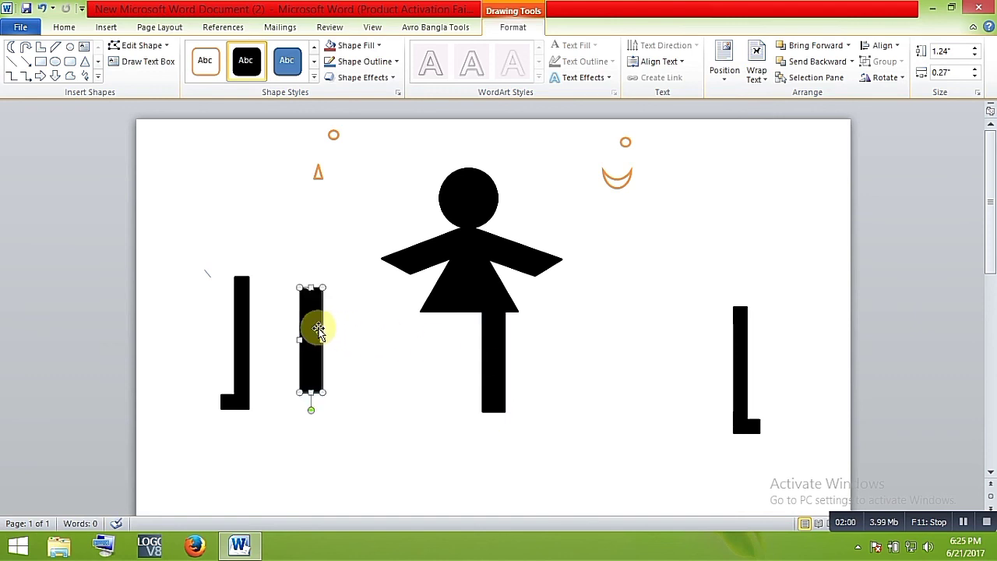
drag(316, 328, 444, 349)
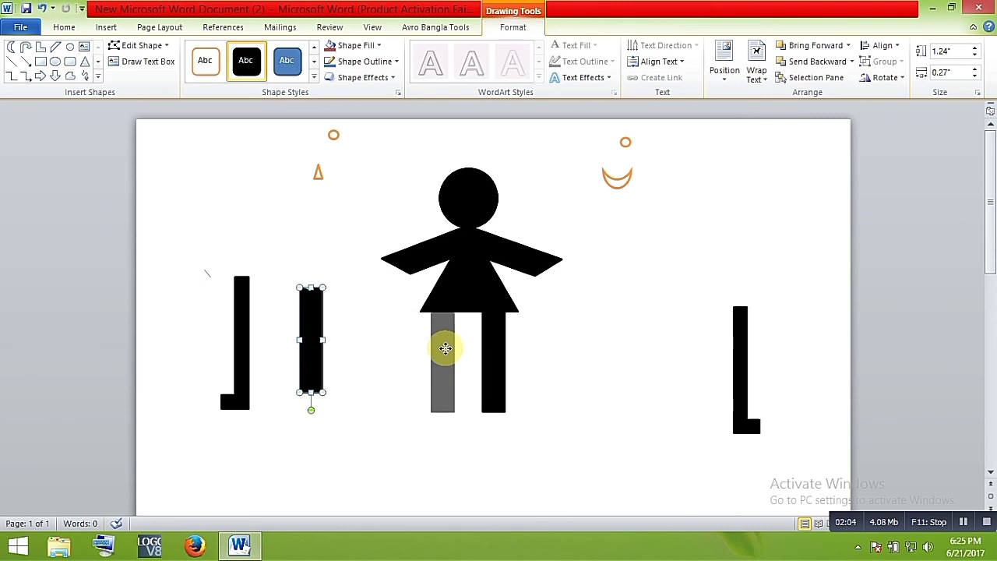
drag(446, 348, 445, 350)
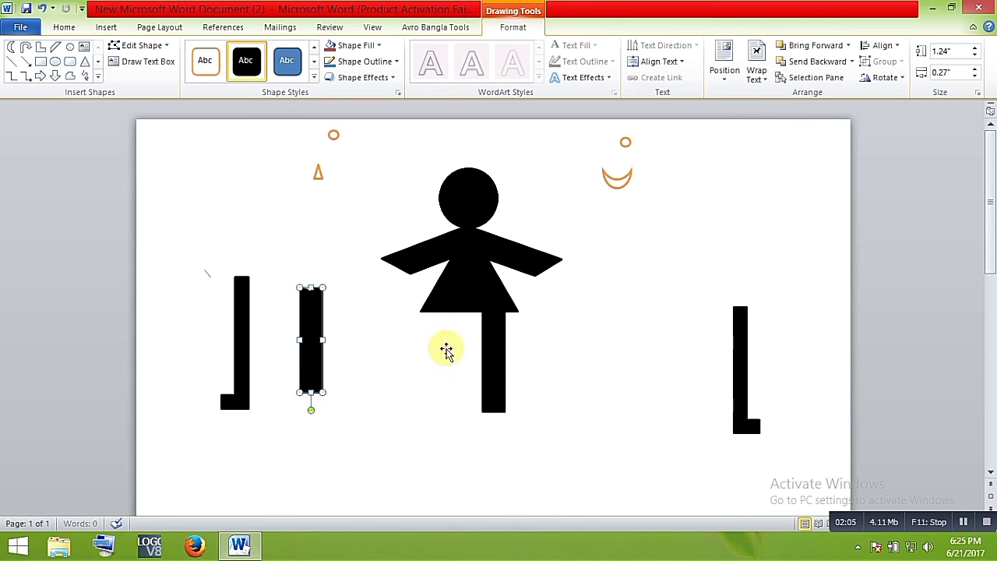
Step: Position the two black L-shapes over the legs so their feet extend below and point outward
click(741, 369)
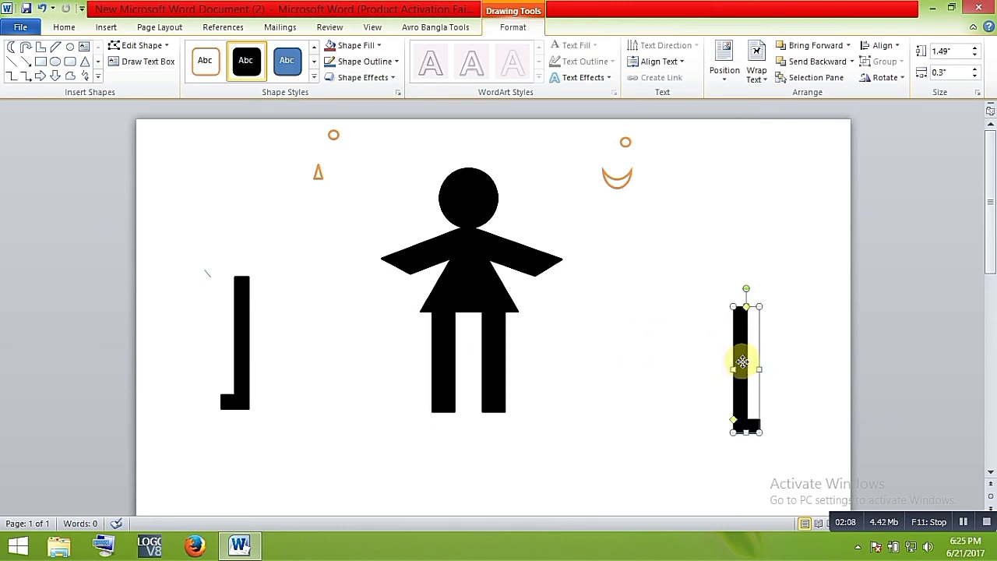
drag(743, 361, 495, 368)
click(243, 370)
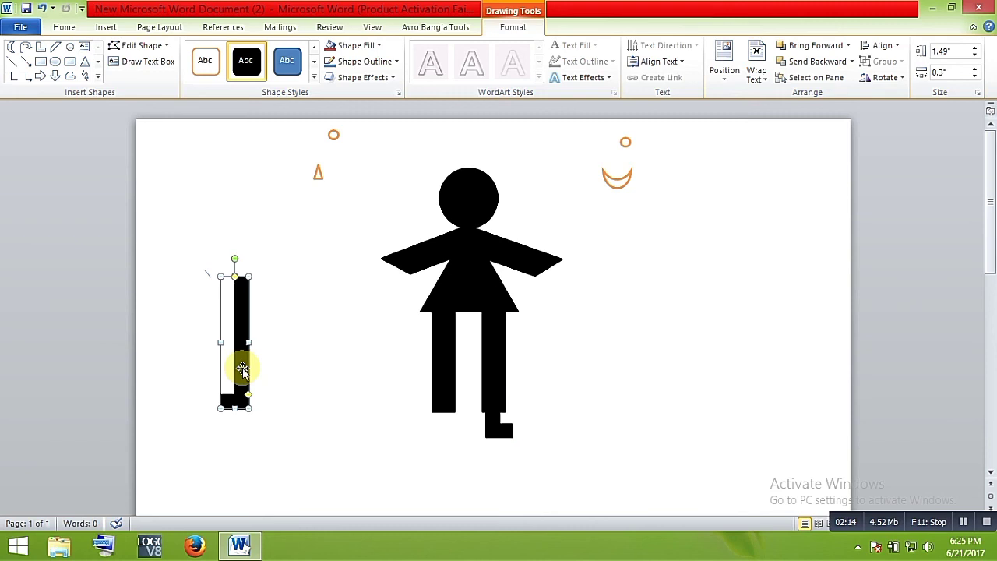
drag(244, 369, 438, 410)
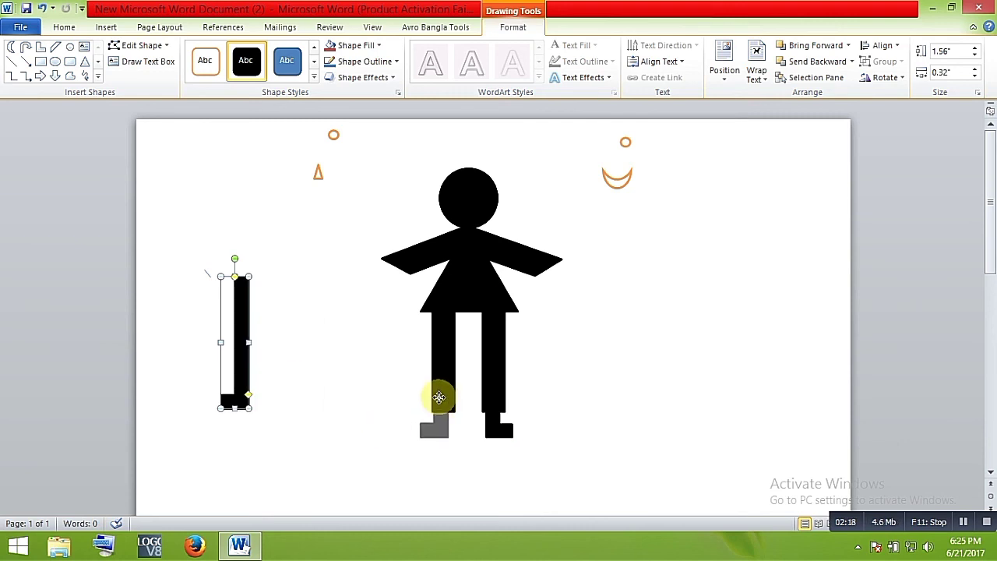
drag(438, 397, 438, 396)
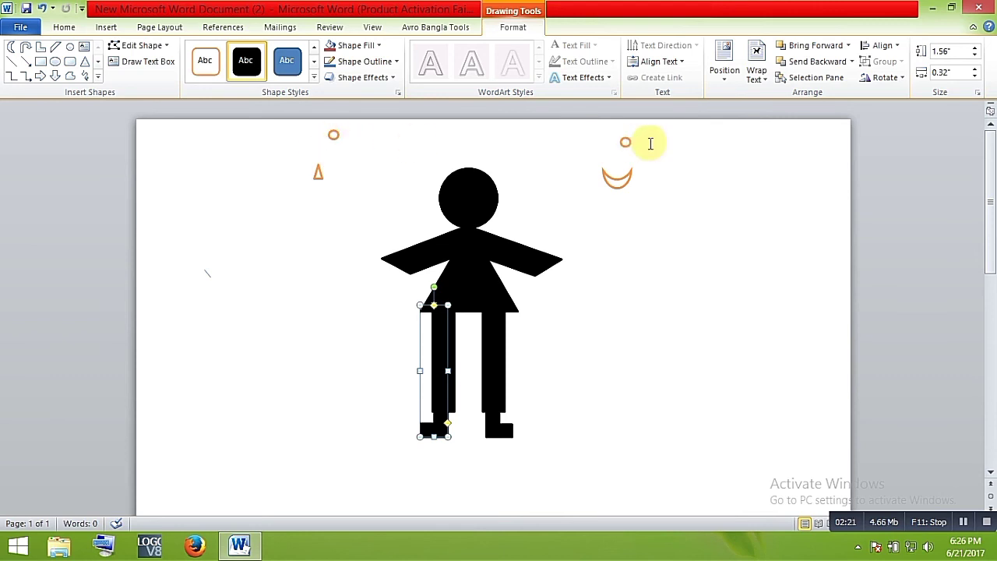
Step: Move the small orange circle near the small triangle onto the head as the left eye, and remove the other small circle
click(333, 136)
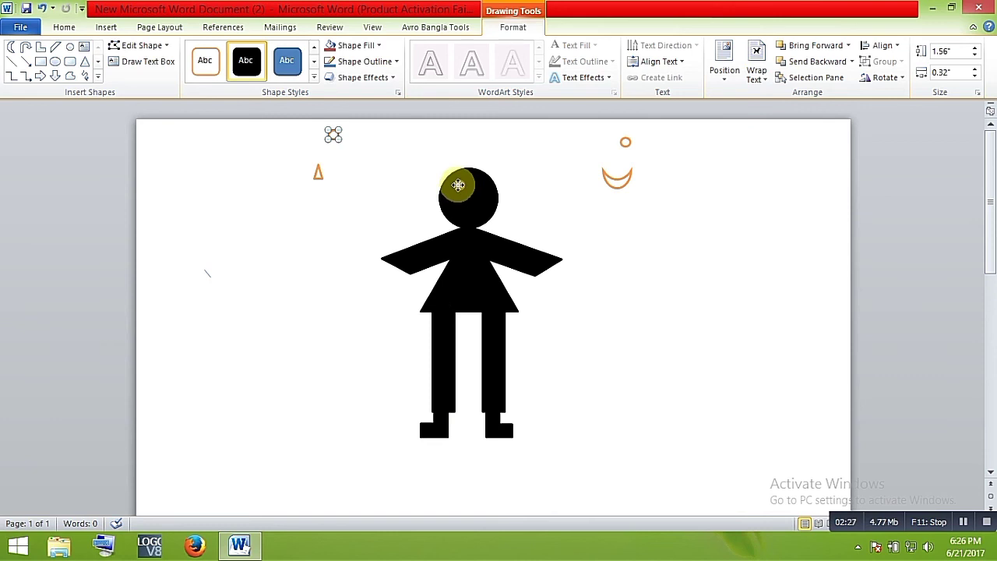
drag(458, 187, 459, 185)
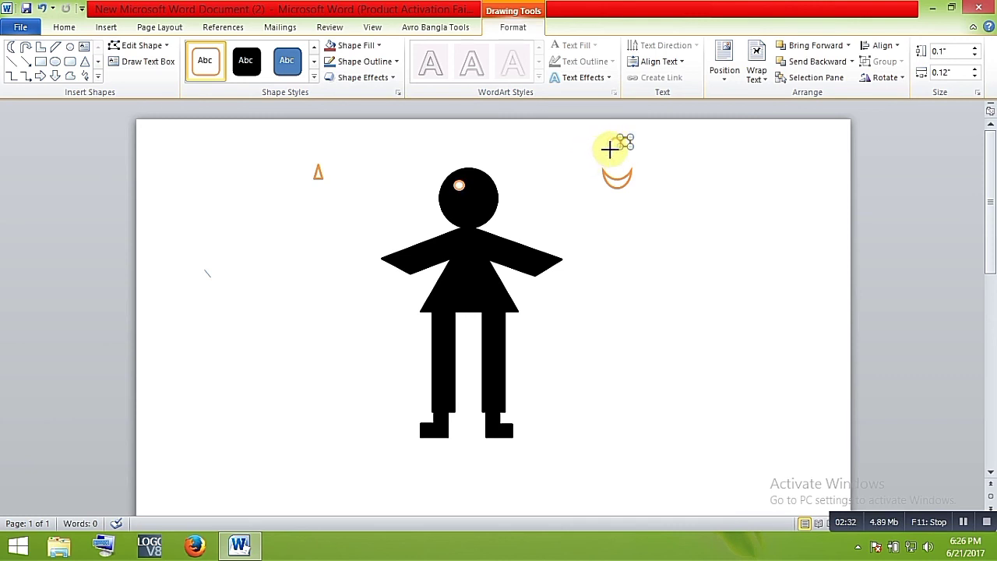
drag(609, 150, 617, 140)
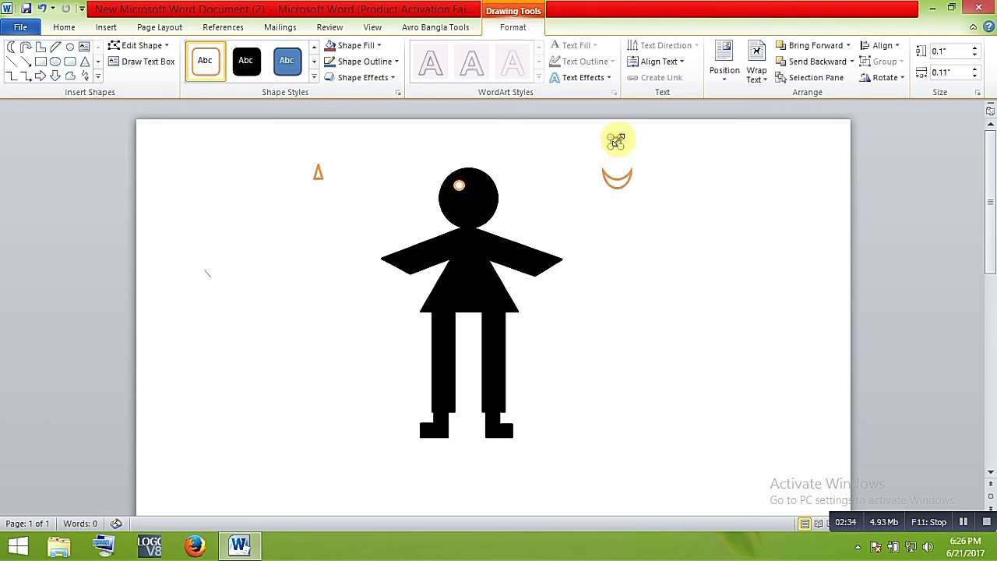
click(627, 156)
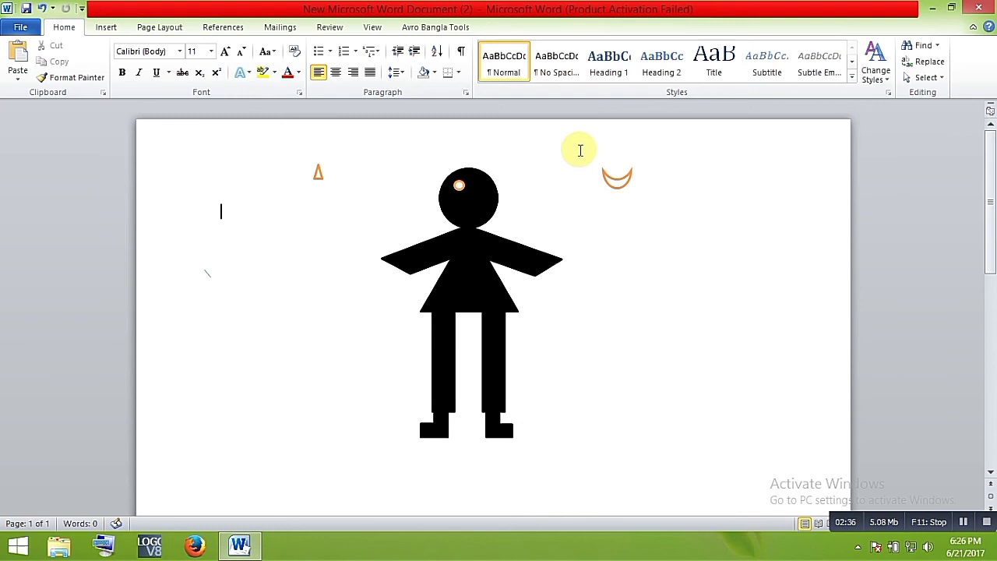
Step: Duplicate the small orange eye circle and place the copy level with it on the other side of the head as the second eye
drag(459, 184, 464, 190)
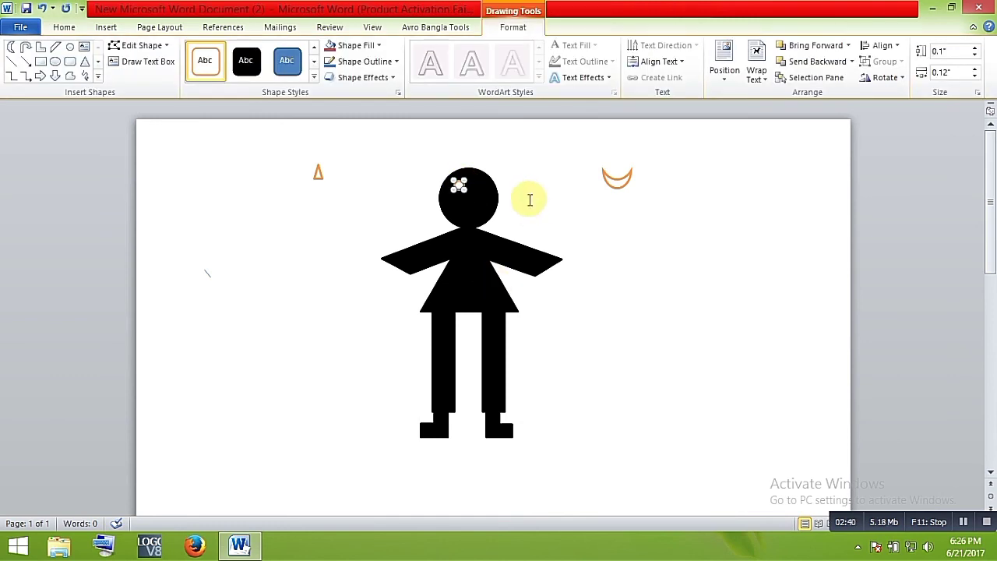
key(ctrl+c)
key(ctrl+v)
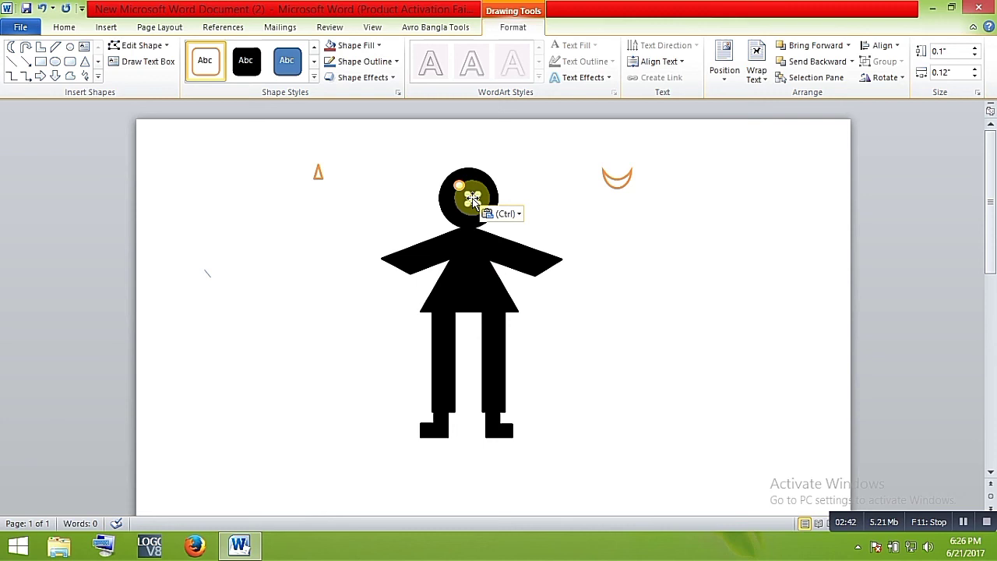
drag(473, 198, 478, 191)
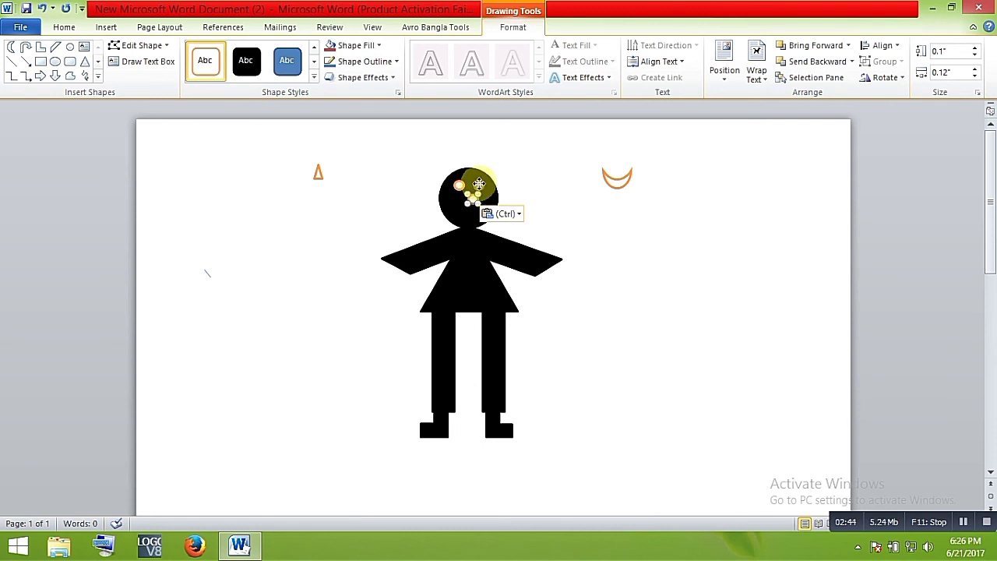
drag(479, 187, 480, 186)
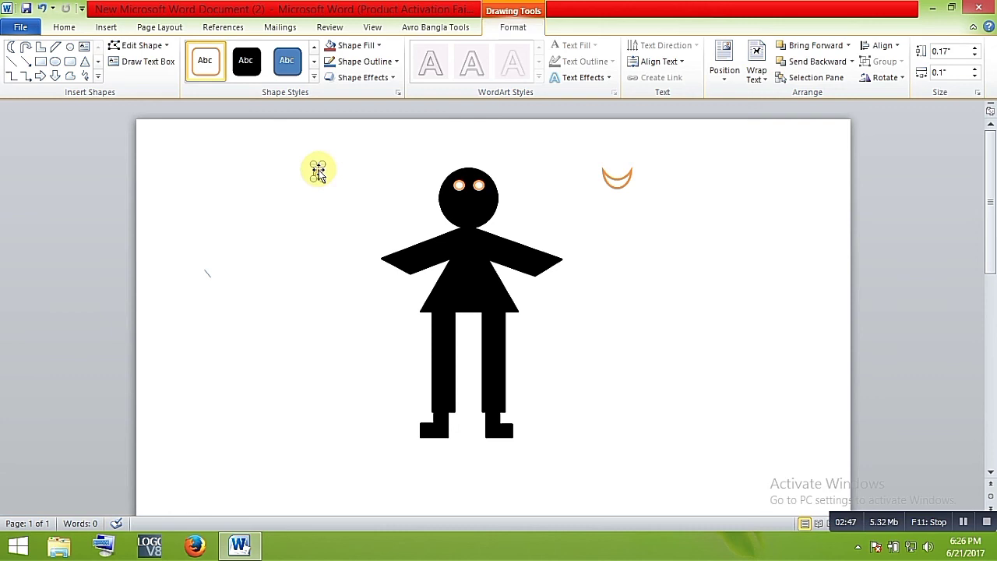
Step: Place the small orange triangle centrally below the eyes as the nose and the orange crescent beneath it as a smiling mouth
drag(331, 174, 465, 201)
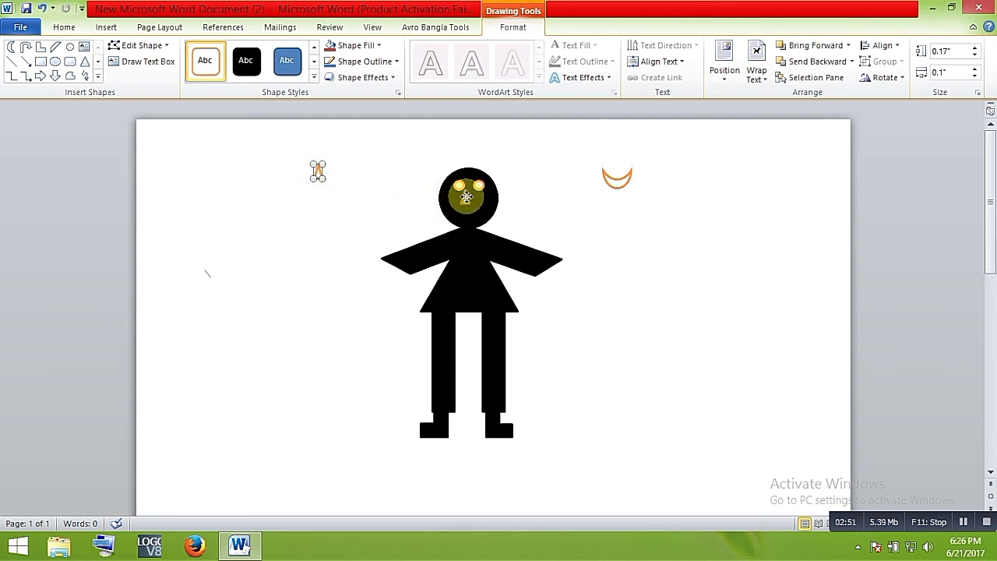
drag(469, 196, 475, 196)
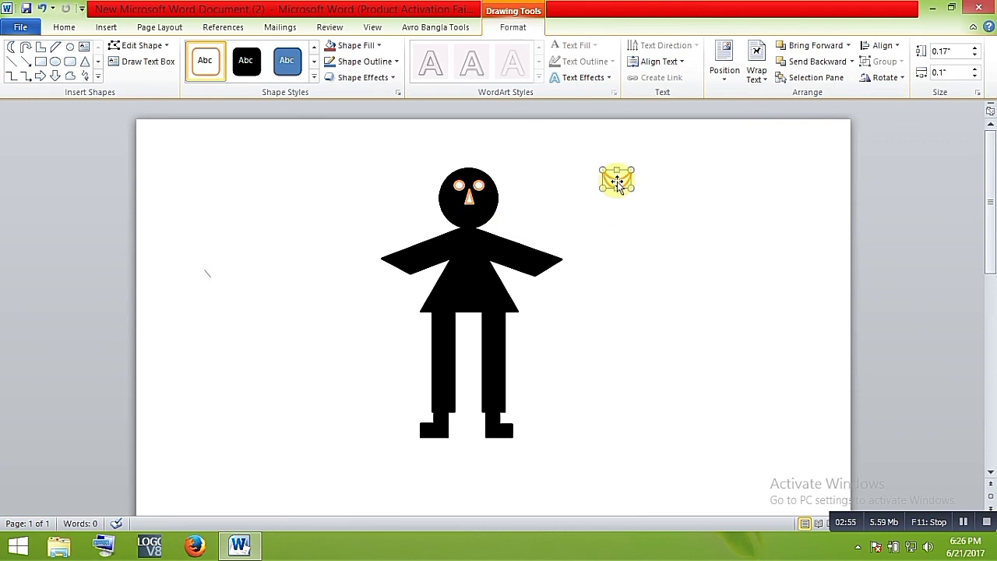
drag(617, 181, 468, 216)
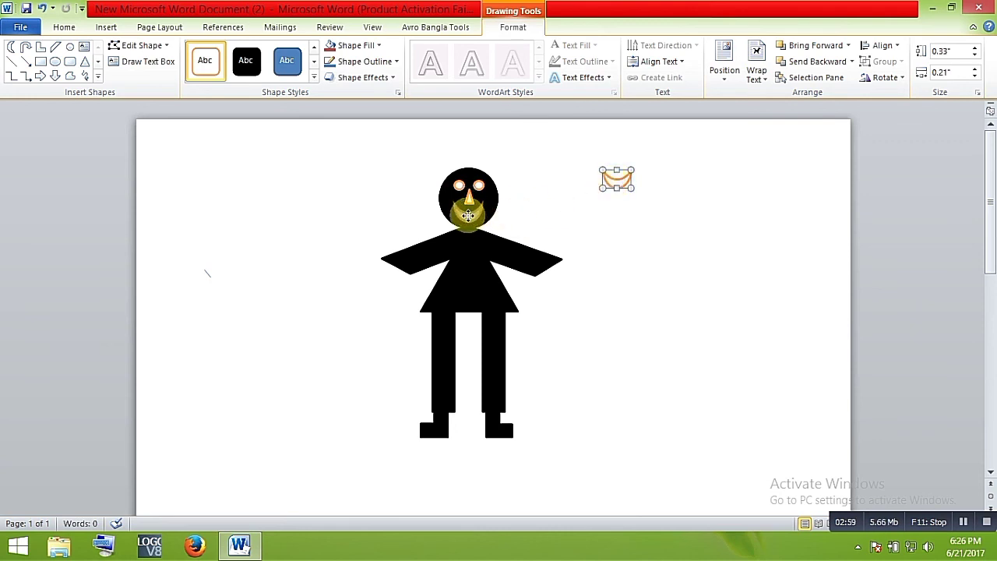
drag(470, 216, 471, 217)
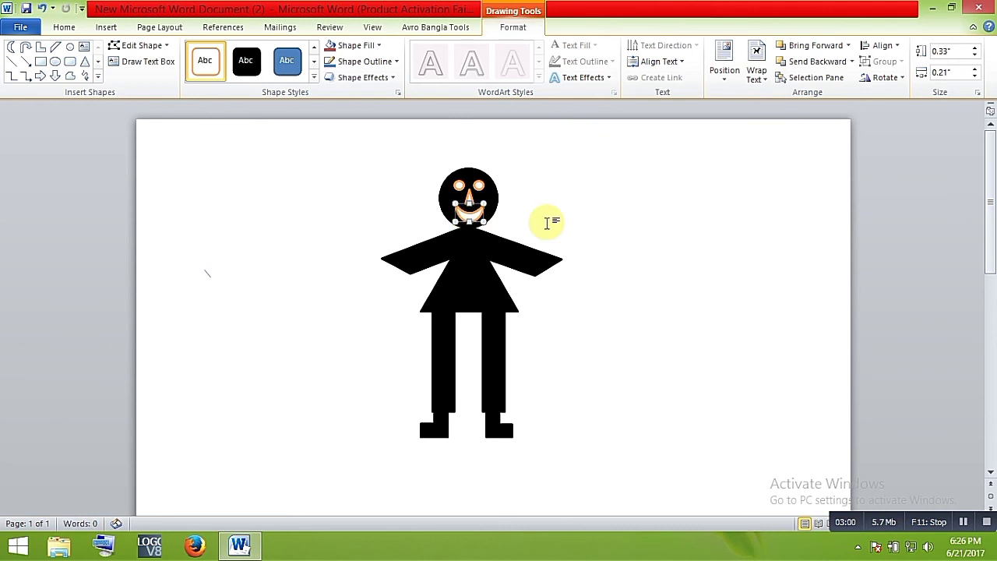
click(643, 200)
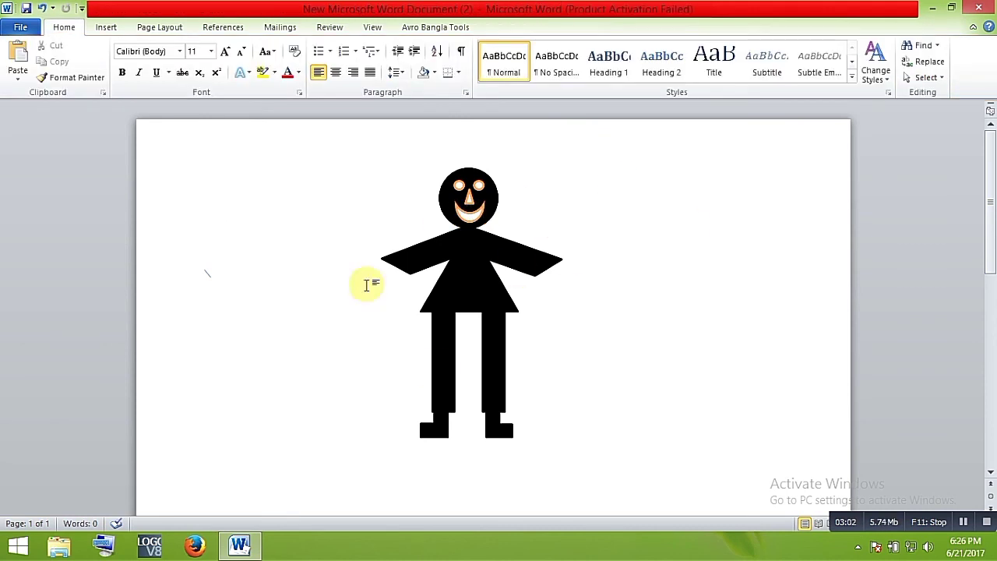
Step: Shift the L-shape of the figure's left-hand foot slightly inward so it lines up with the leg bar above it
click(438, 426)
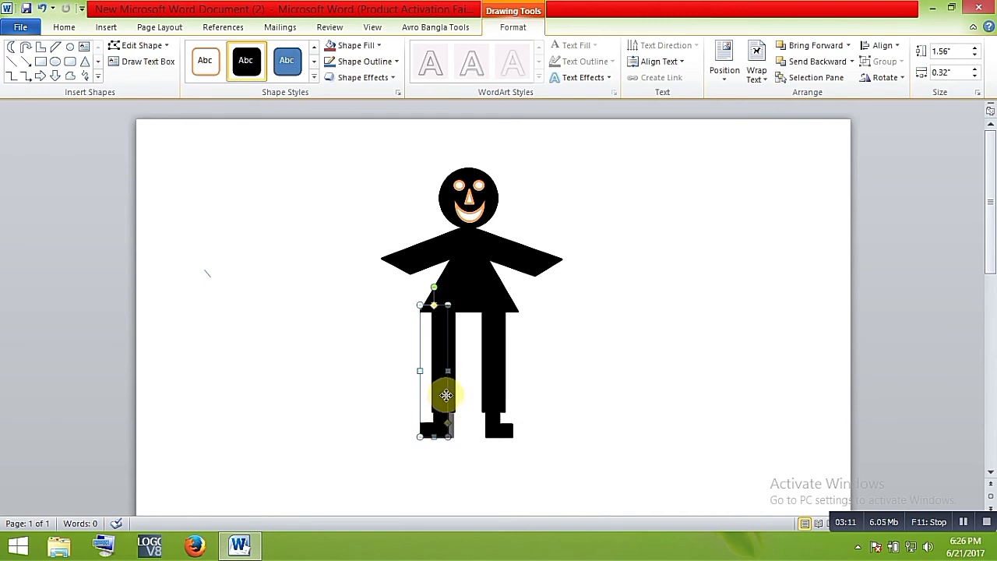
drag(444, 395, 445, 397)
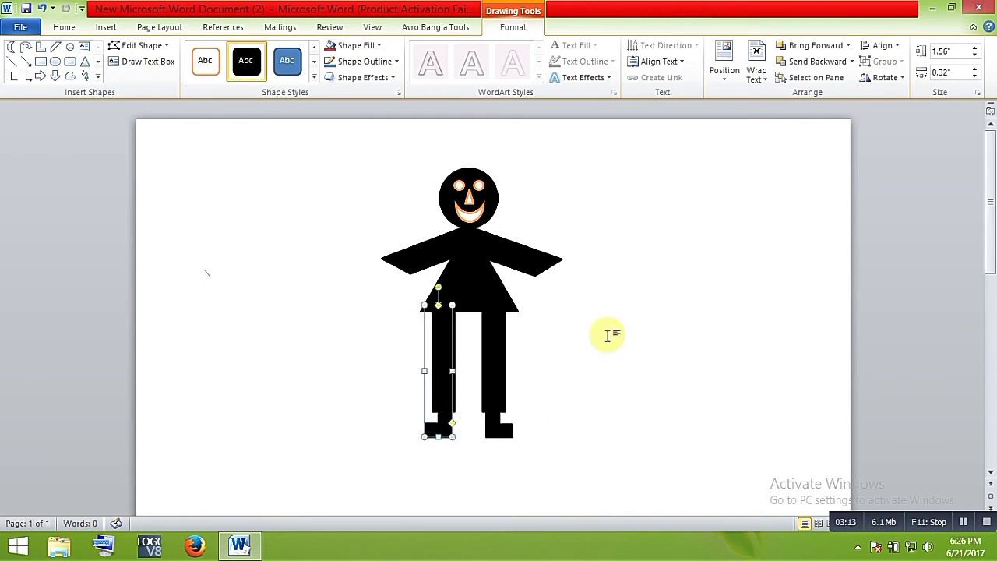
click(454, 267)
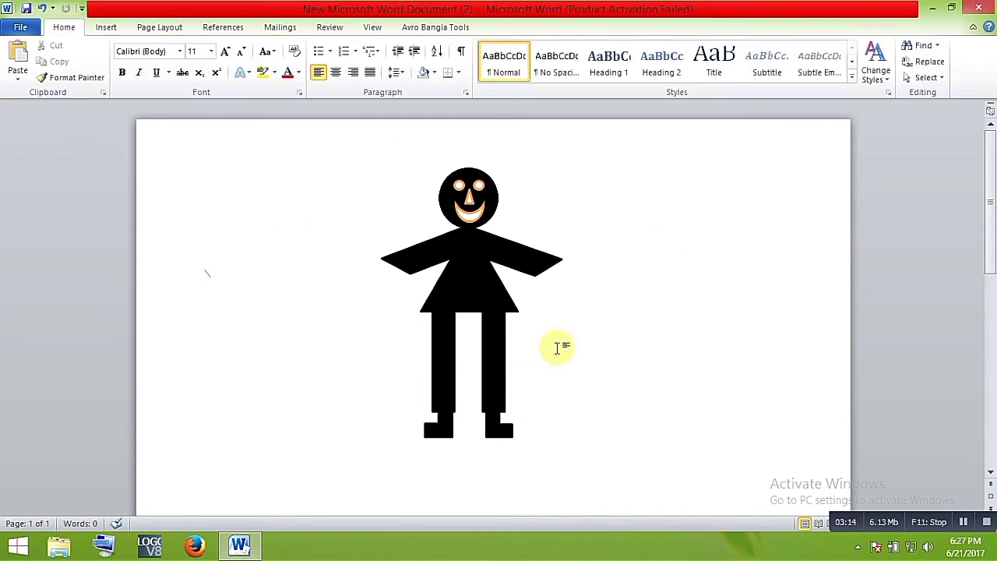